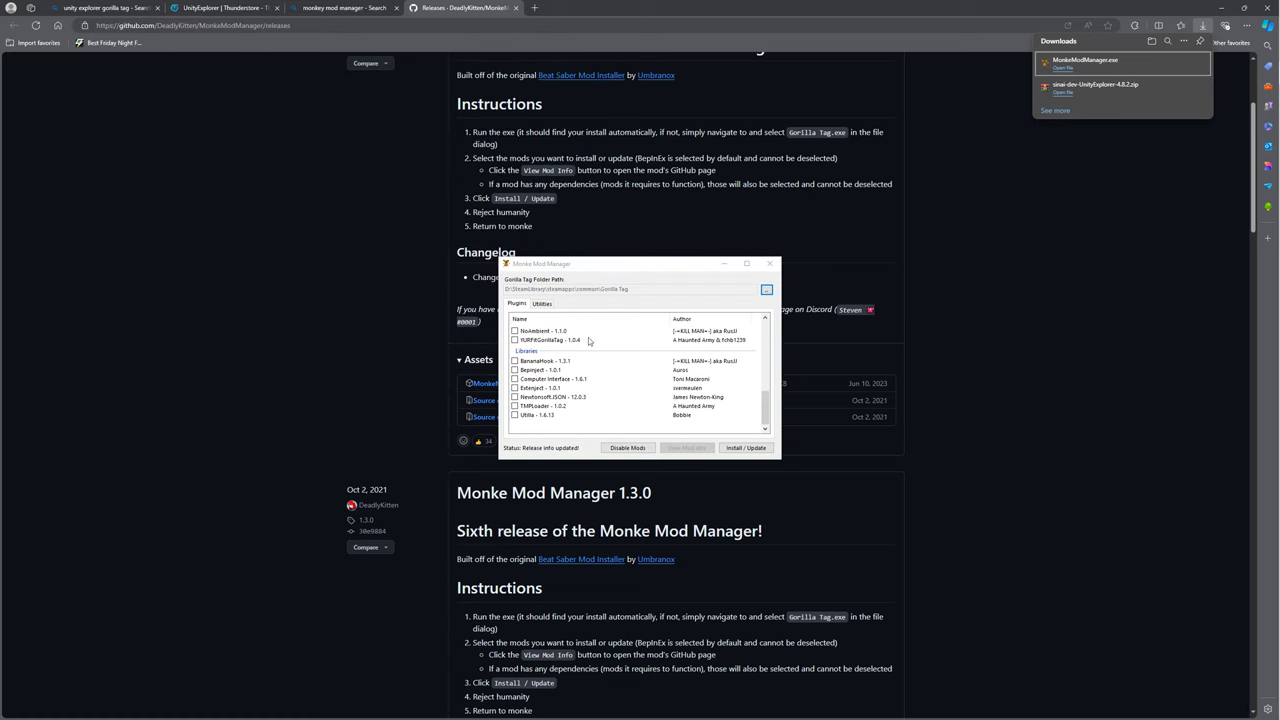
pyautogui.scroll(3, 522, 422)
pyautogui.scroll(3, 595, 371)
pyautogui.scroll(-5, 595, 371)
# From the mod manager's Utilities, reach the plugins folder's sinai-dev-UnityExplorer subfolder in a file window.
pyautogui.click(516, 418)
pyautogui.click(542, 304)
pyautogui.click(752, 373)
pyautogui.moveTo(667, 263); pyautogui.dragTo(414, 396)
pyautogui.doubleClick(617, 154)
pyautogui.doubleClick(638, 143)
pyautogui.moveTo(770, 12); pyautogui.dragTo(926, 172)
# Have the downloaded UnityExplorer zip open in WinRAR beside the plugins folder, with the mod manager closed.
pyautogui.click(1095, 90)
pyautogui.moveTo(290, 24); pyautogui.dragTo(153, 93)
pyautogui.click(520, 395)
pyautogui.click(1192, 360)
# Copy the two UnityExplorer DLL files from the archive into the sinai-dev-UnityExplorer folder.
pyautogui.moveTo(137, 245); pyautogui.dragTo(140, 222)
pyautogui.moveTo(226, 244); pyautogui.dragTo(186, 232)
pyautogui.doubleClick(625, 543)
pyautogui.click(156, 226)
pyautogui.moveTo(150, 228); pyautogui.dragTo(600, 560)
# Delete the two duplicate DLL files from that folder and return to the plugins folder.
pyautogui.click(629, 599)
pyautogui.moveTo(650, 605); pyautogui.dragTo(650, 540)
pyautogui.click(686, 440)
pyautogui.click(508, 483)
pyautogui.click(1050, 400)
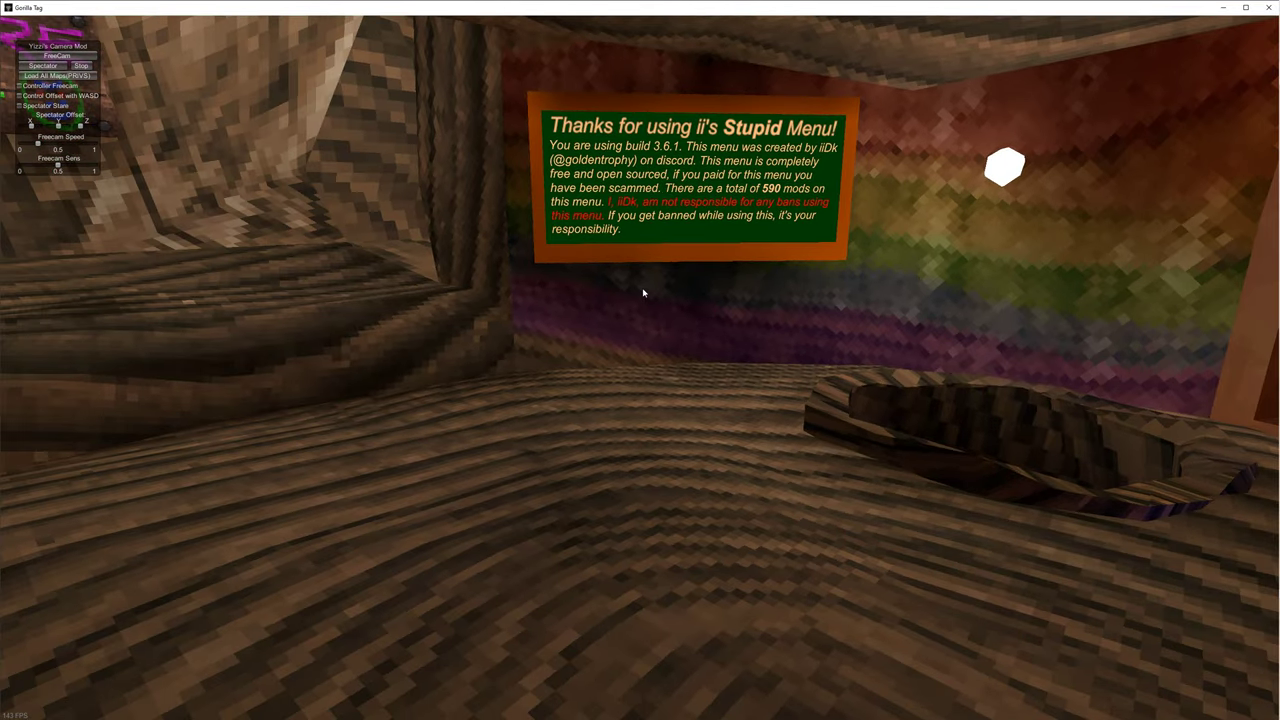
# Show the UnityExplorer toolbar with F7, try the Object Explorer, and leave the Freecam panel open.
pyautogui.press('a')
pyautogui.press('a')
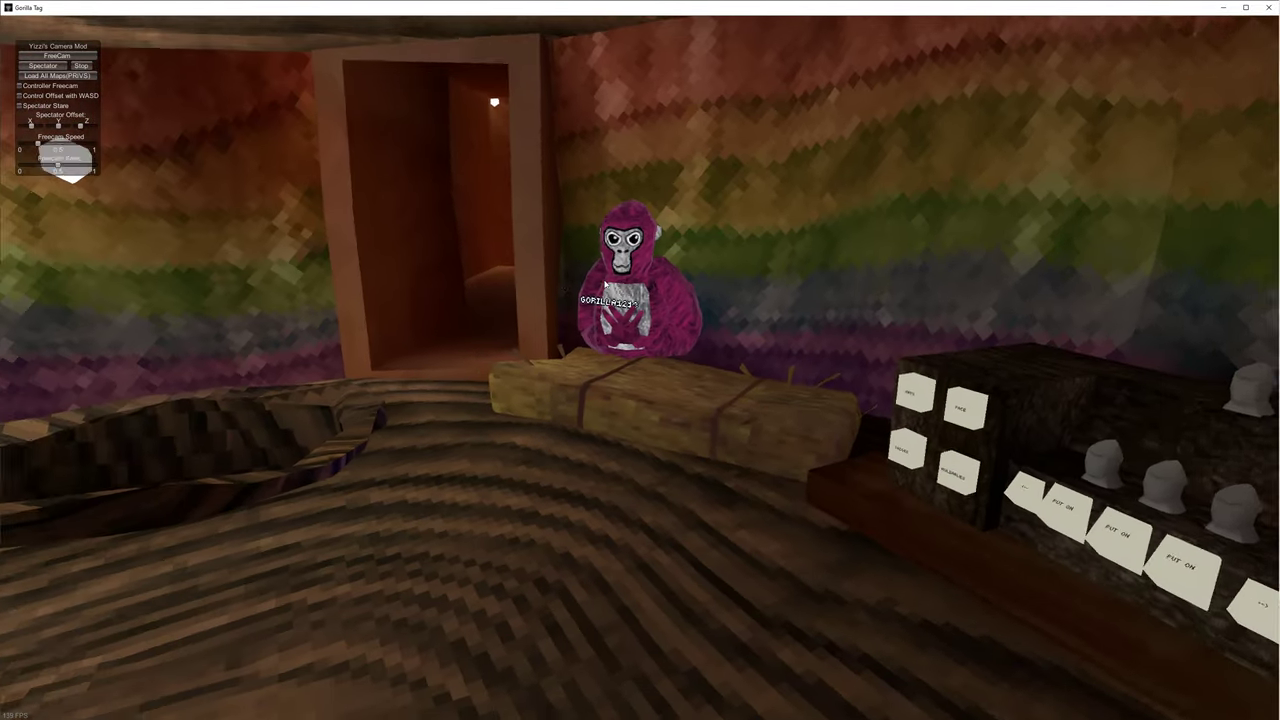
pyautogui.press('a')
pyautogui.press('F7')
pyautogui.click(455, 24)
pyautogui.scroll(-5, 290, 300)
pyautogui.scroll(5, 290, 400)
pyautogui.click(632, 24)
pyautogui.click(405, 78)
# Begin Freecam using the game camera, briefly inspect the camera object, and dismiss the panel.
pyautogui.click(600, 322)
pyautogui.click(519, 339)
pyautogui.click(698, 445)
pyautogui.click(1014, 77)
pyautogui.click(760, 309)
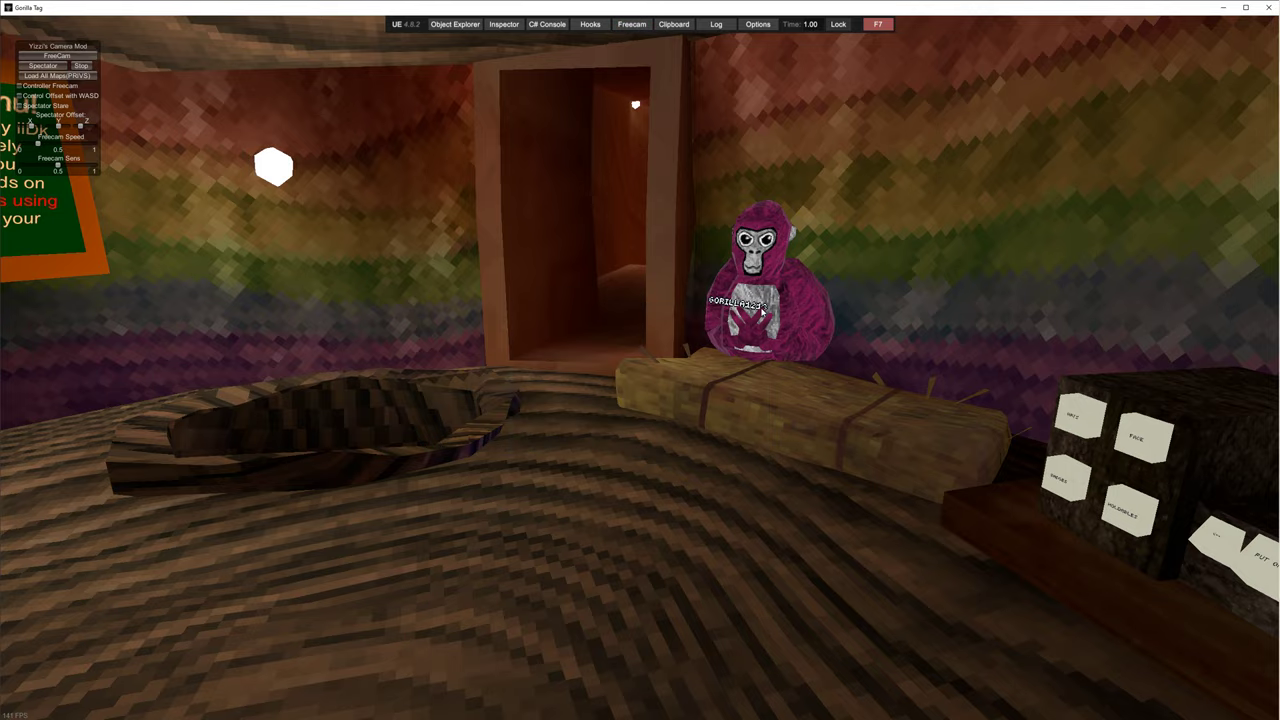
# Fly the free camera back and forth across the room toward the gorilla with WASD and mouse.
pyautogui.moveTo(745, 316); pyautogui.dragTo(681, 360)
pyautogui.press('s')
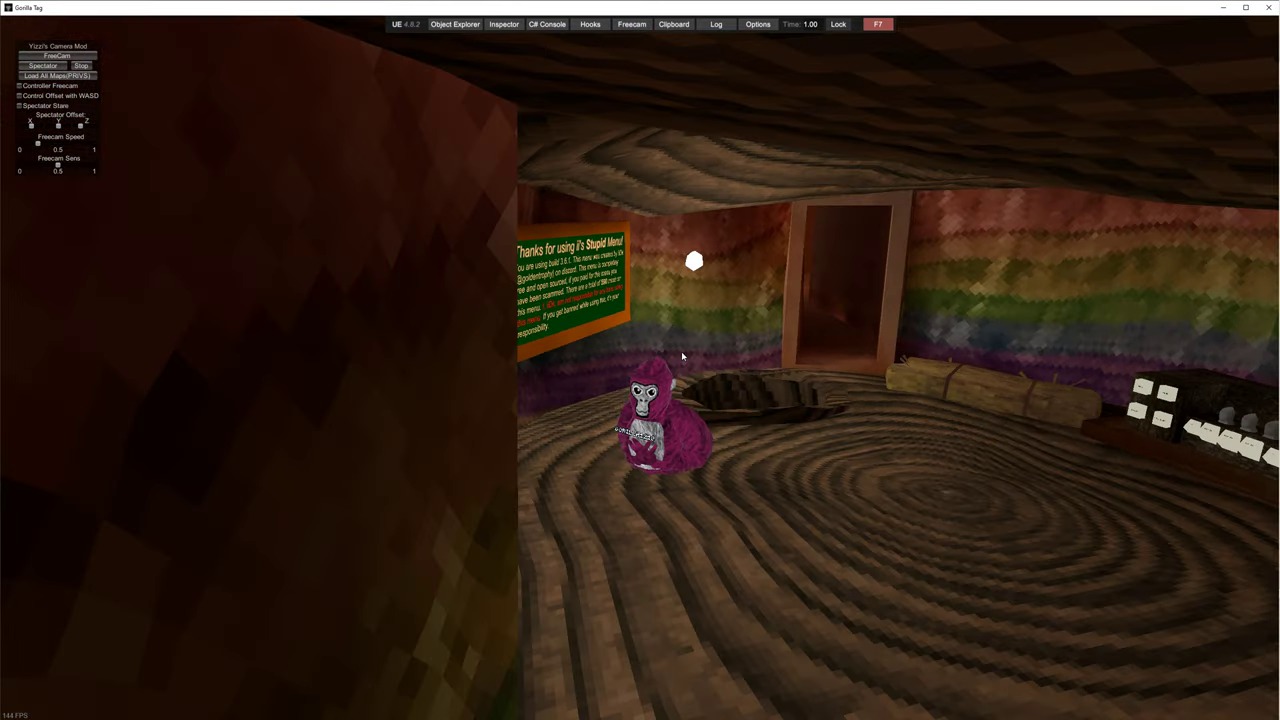
pyautogui.press('w')
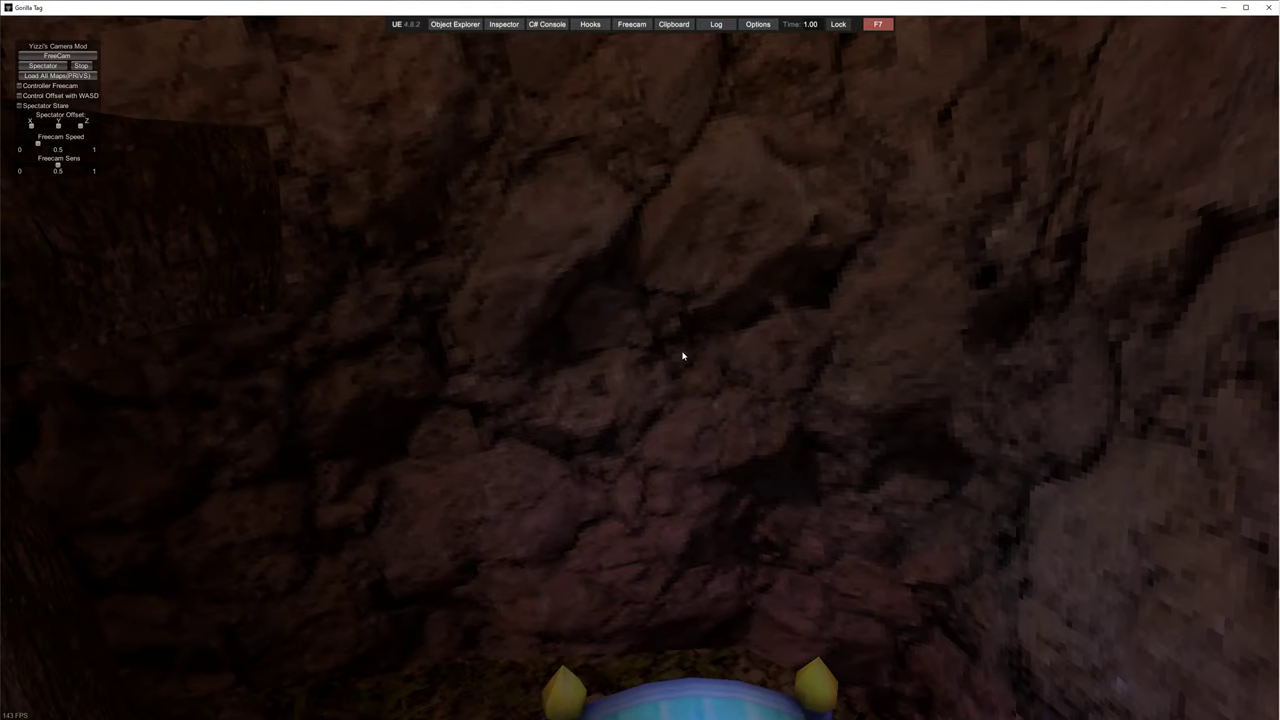
pyautogui.press('s')
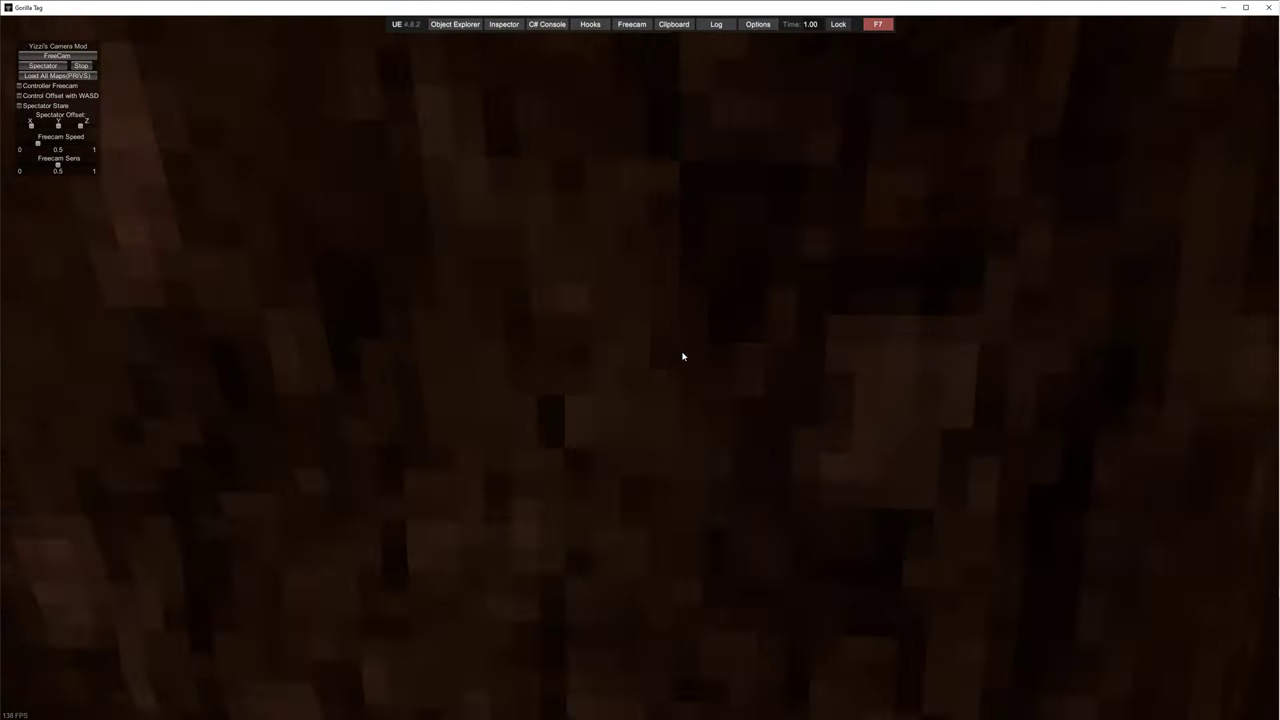
pyautogui.press('w')
# Toggle Freecam's Use Game Camera option again and dismiss the panel.
pyautogui.click(632, 24)
pyautogui.click(519, 340)
pyautogui.click(759, 307)
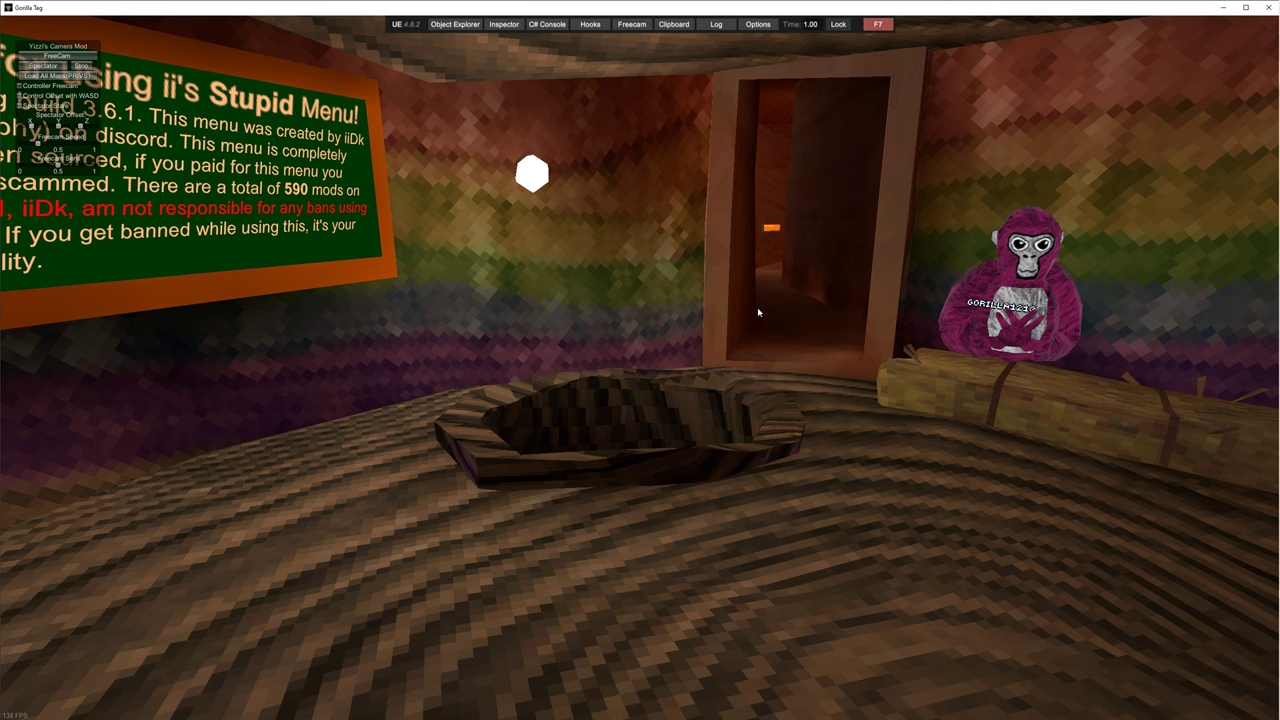